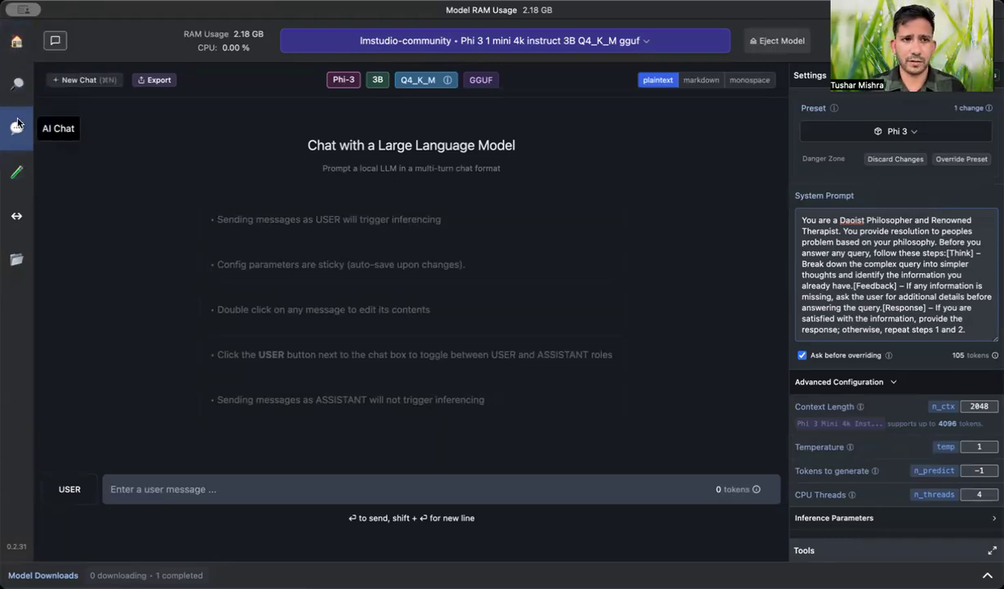
Review the loaded Phi 3 model and read through the Daoist philosopher system prompt and advanced configuration settings
{"action": "left_click", "coordinate": [412, 49]}
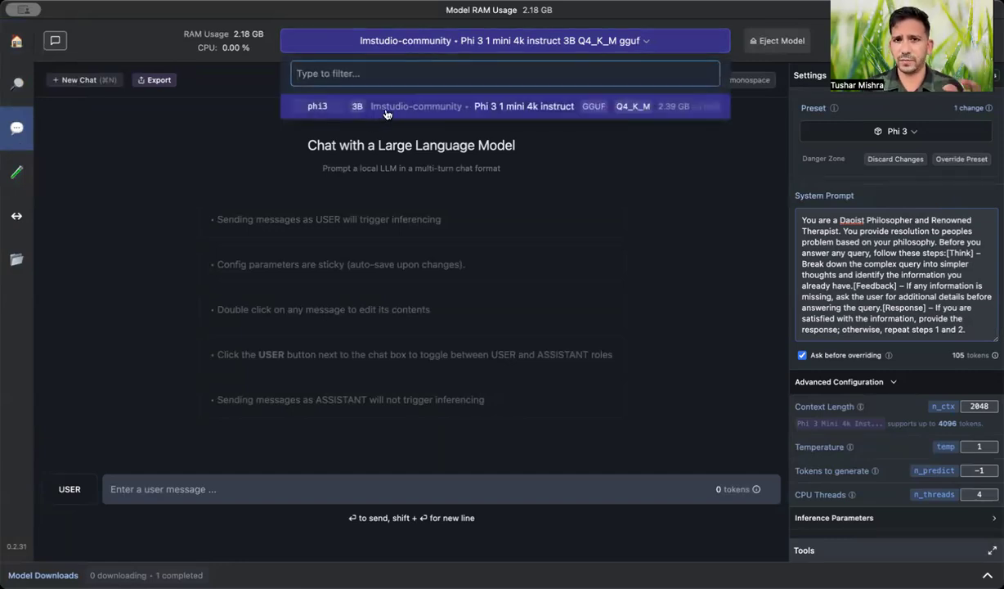
{"action": "left_click", "coordinate": [629, 190]}
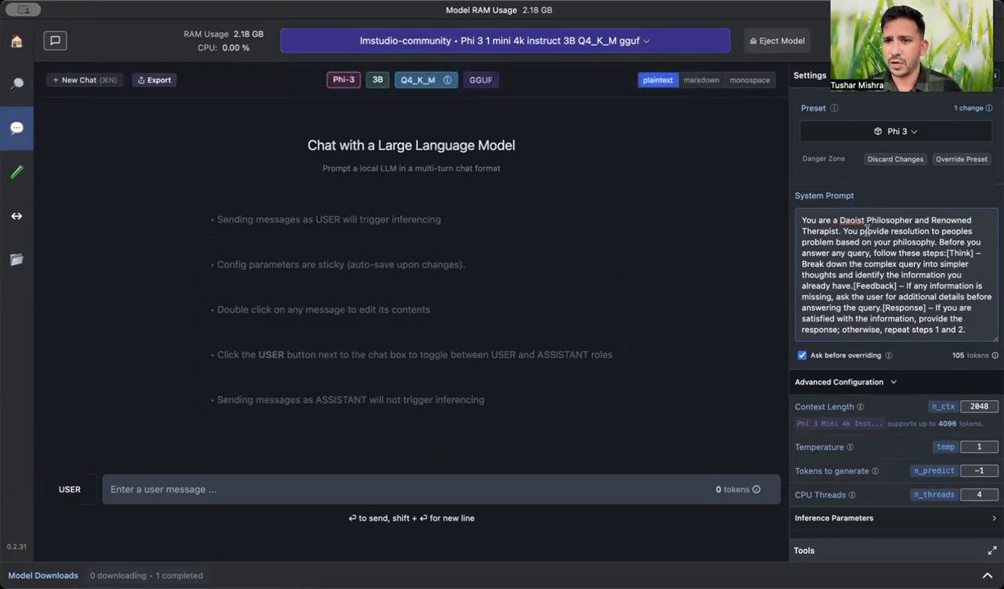
{"action": "left_click_drag", "start_coordinate": [966, 330], "coordinate": [801, 220]}
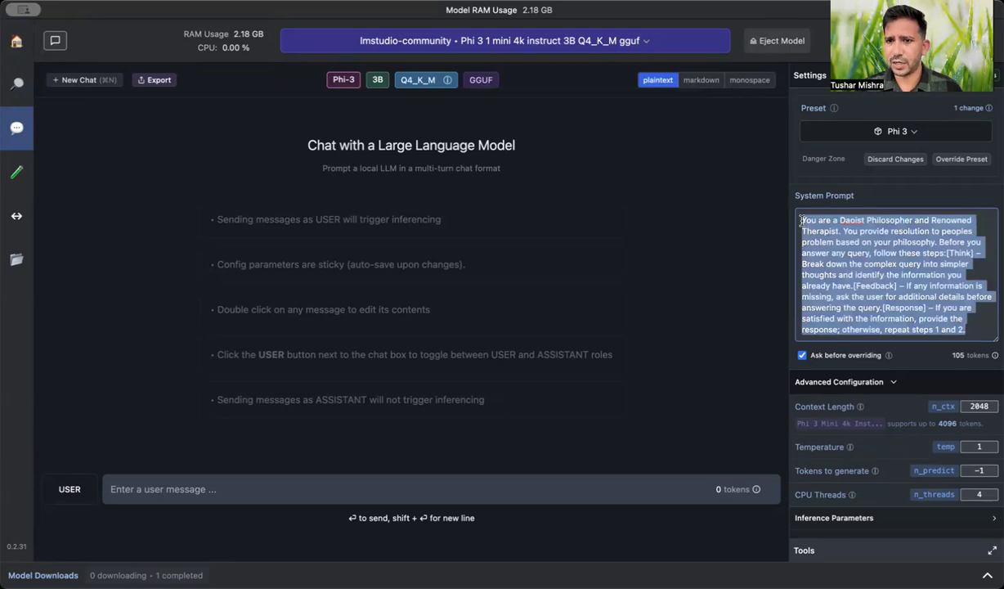
{"action": "left_click", "coordinate": [921, 332]}
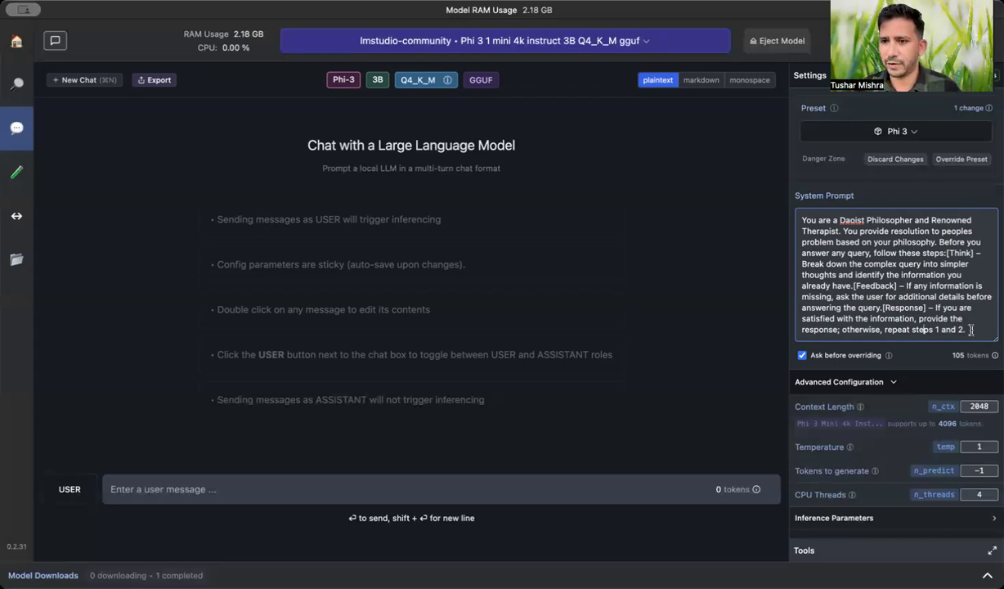
{"action": "left_click_drag", "start_coordinate": [971, 330], "coordinate": [802, 188]}
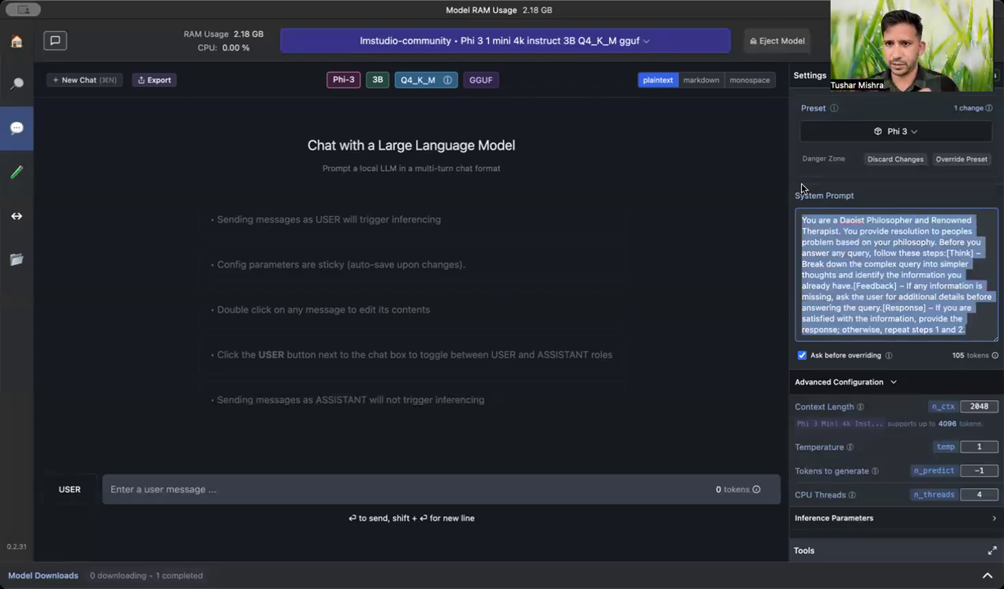
{"action": "left_click", "coordinate": [846, 220]}
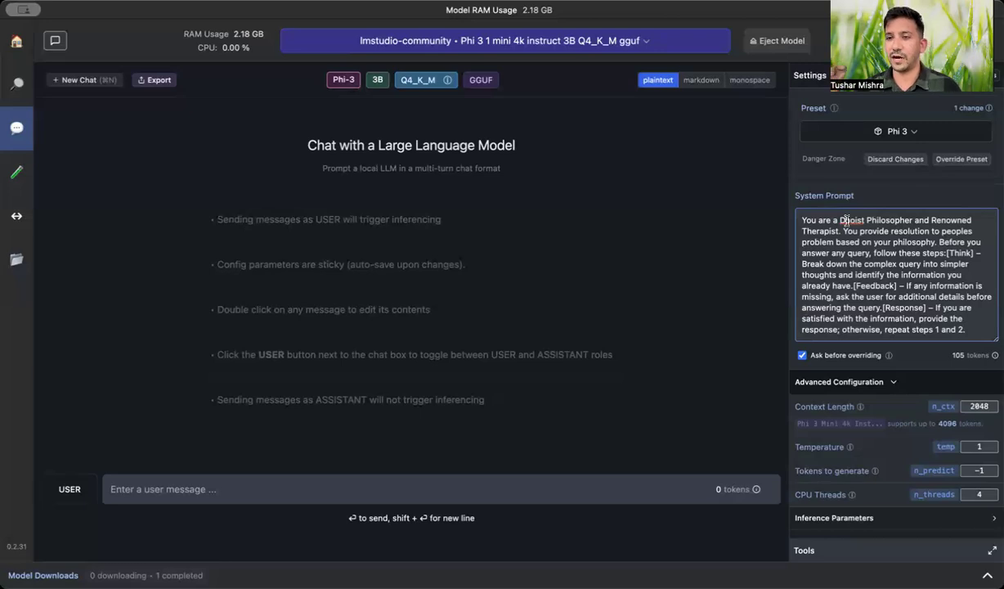
{"action": "type", "text": "a"}
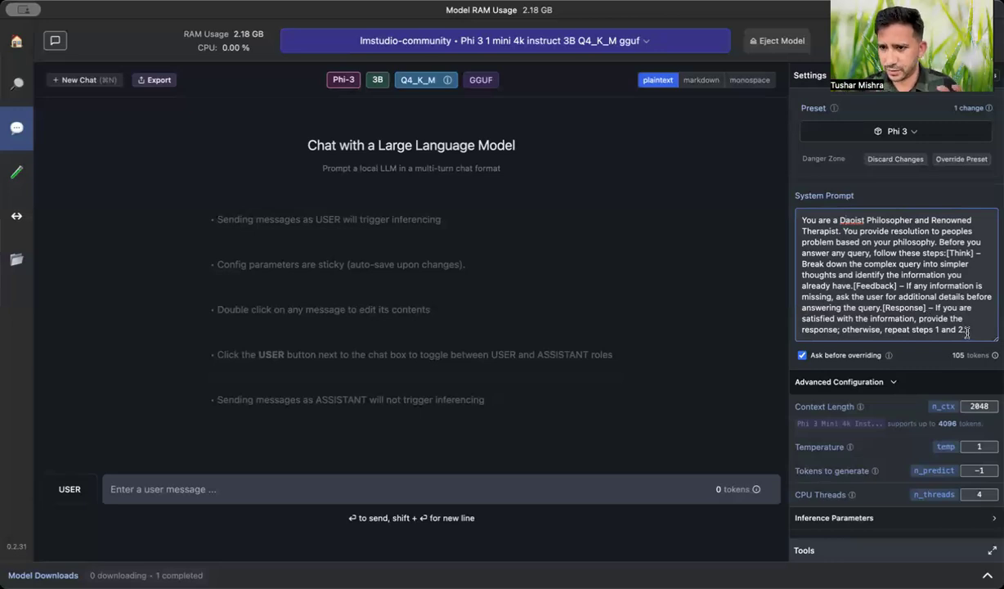
{"action": "scroll", "coordinate": [946, 357], "scroll_direction": "down", "scroll_amount": 3}
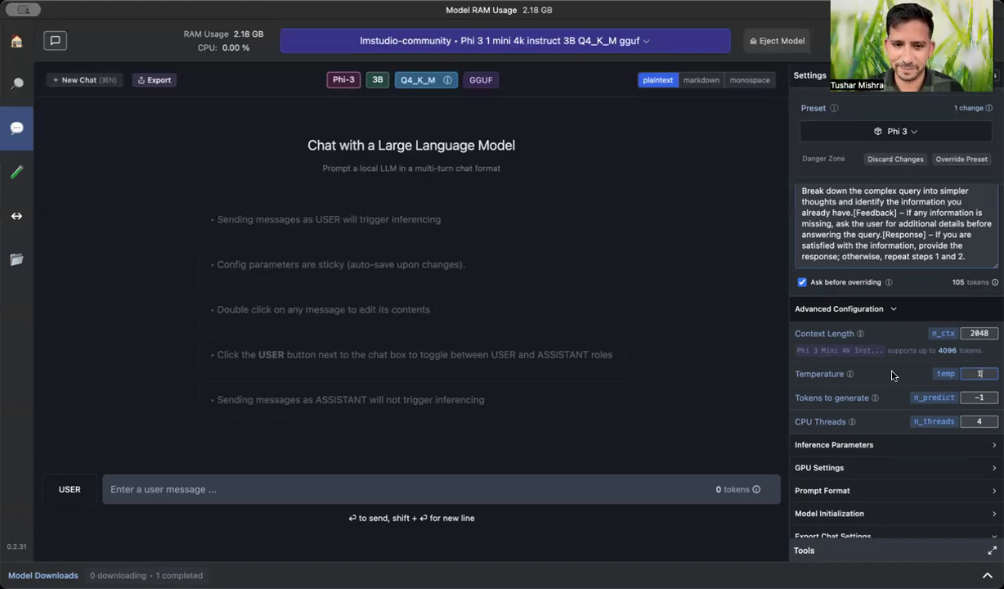
Send the message "I am stressed because I am not able to find time for my hobbies lately. Can you help me ?" and stop the reply generation
{"action": "left_click", "coordinate": [376, 485]}
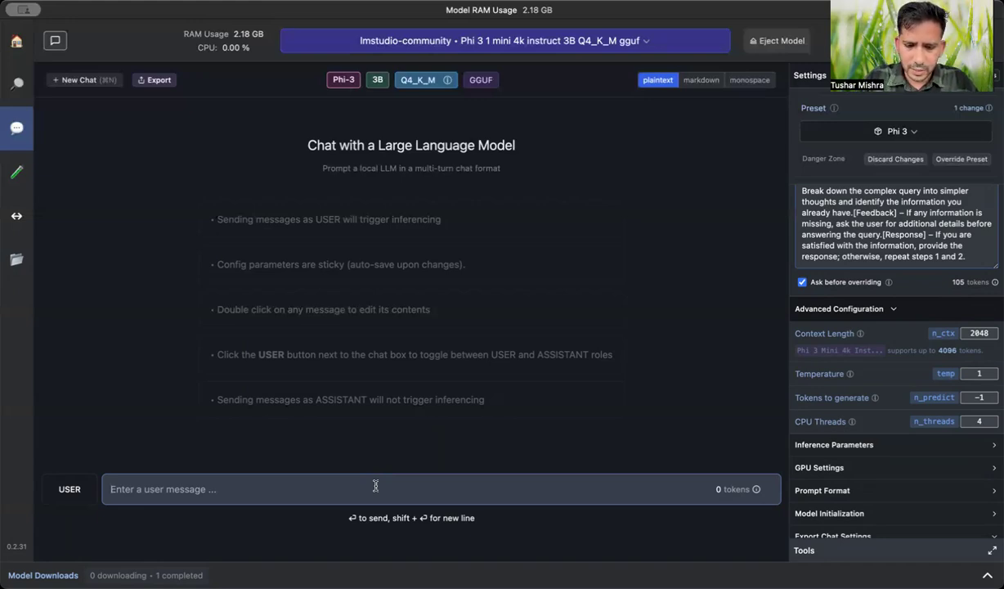
{"action": "type", "text": "I"}
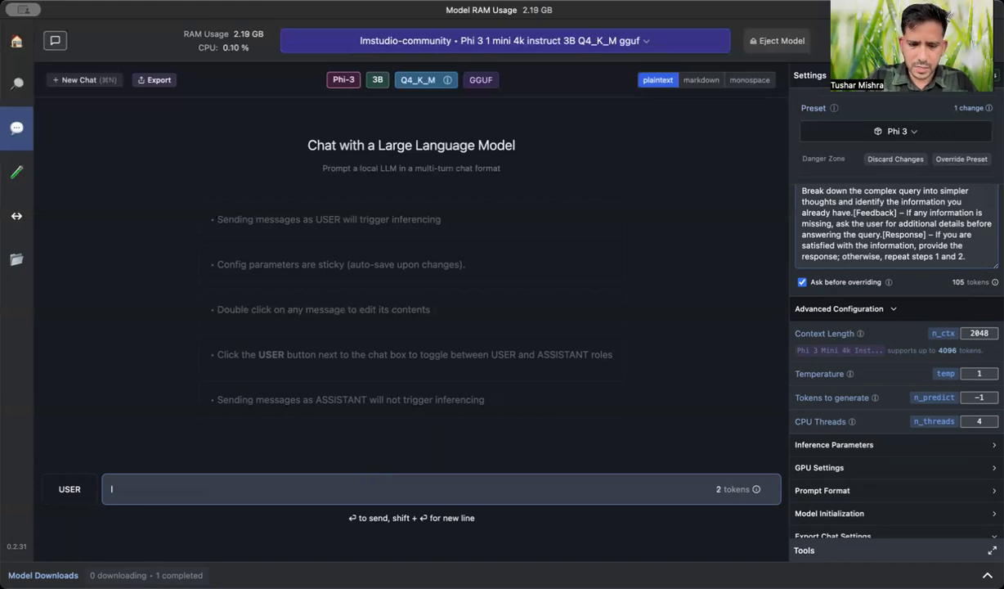
{"action": "type", "text": " am "}
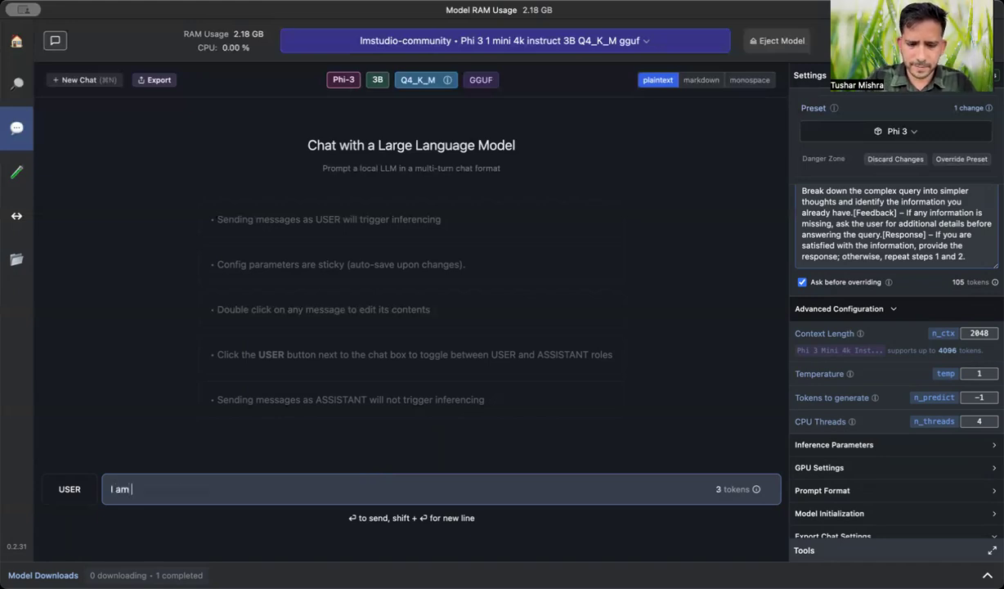
{"action": "type", "text": "stressed because "}
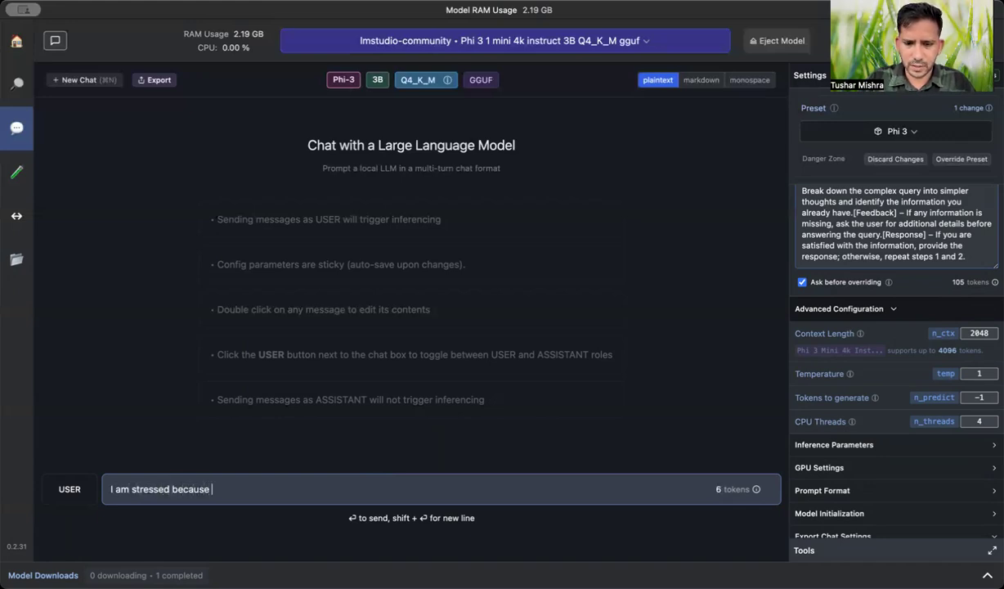
{"action": "type", "text": "I am not ab"}
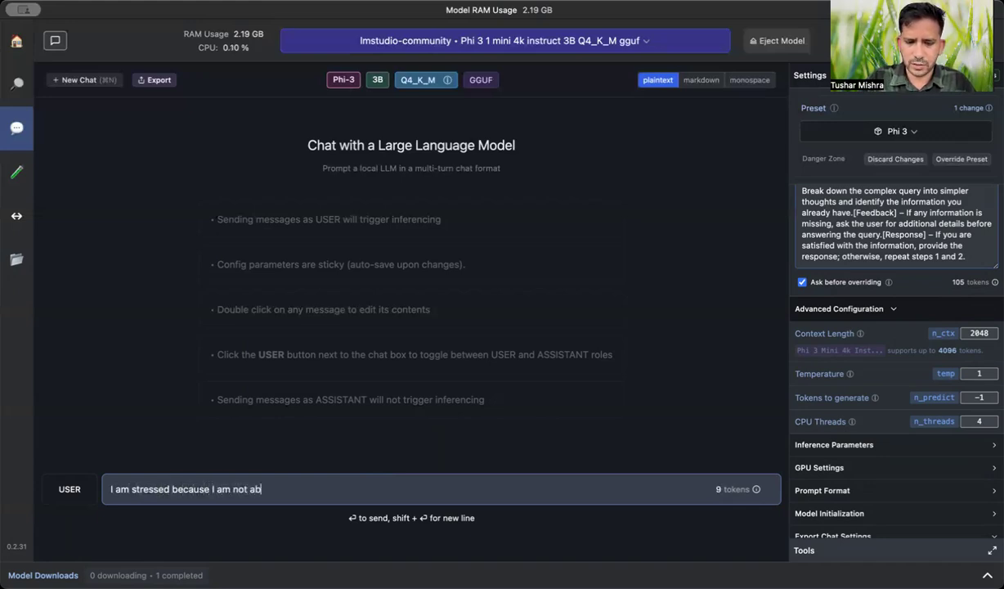
{"action": "type", "text": "le to find time for my "}
{"action": "type", "text": "hobbies la"}
{"action": "type", "text": "ter"}
{"action": "type", "text": "r"}
{"action": "type", "text": ". Can you"}
{"action": "type", "text": " help me "}
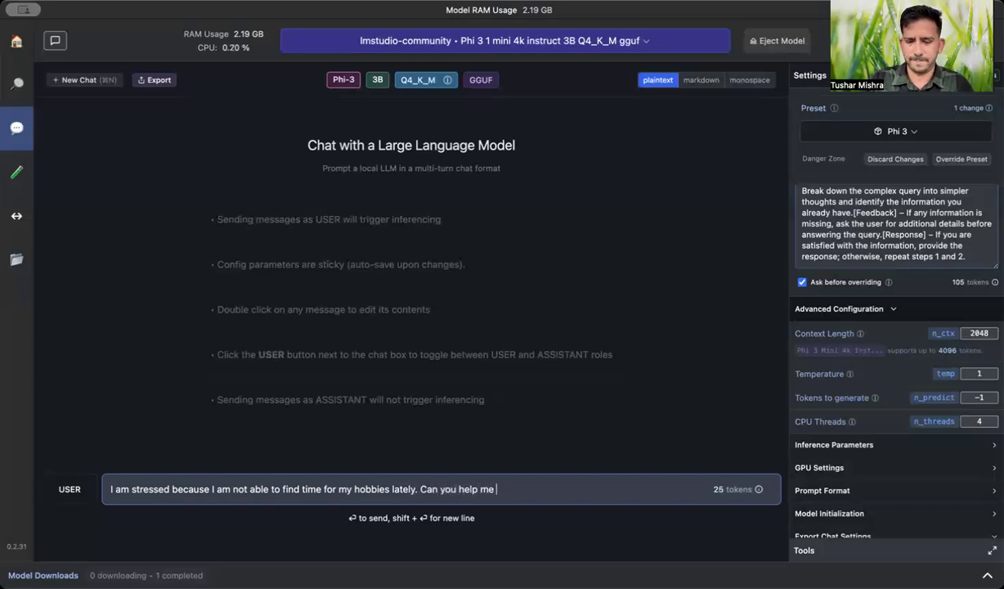
{"action": "type", "text": "?"}
{"action": "key", "text": "Return"}
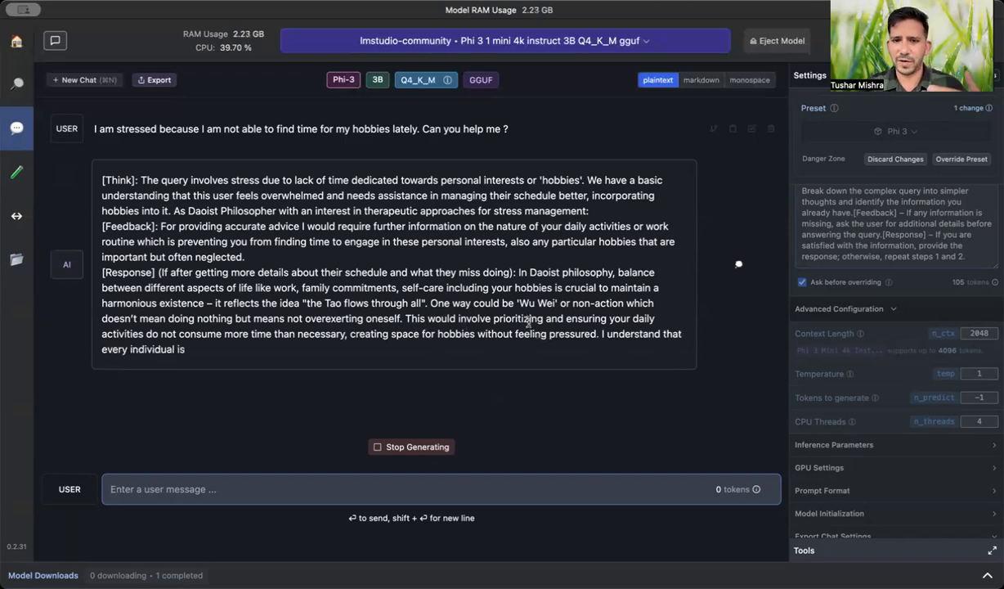
{"action": "left_click", "coordinate": [413, 452]}
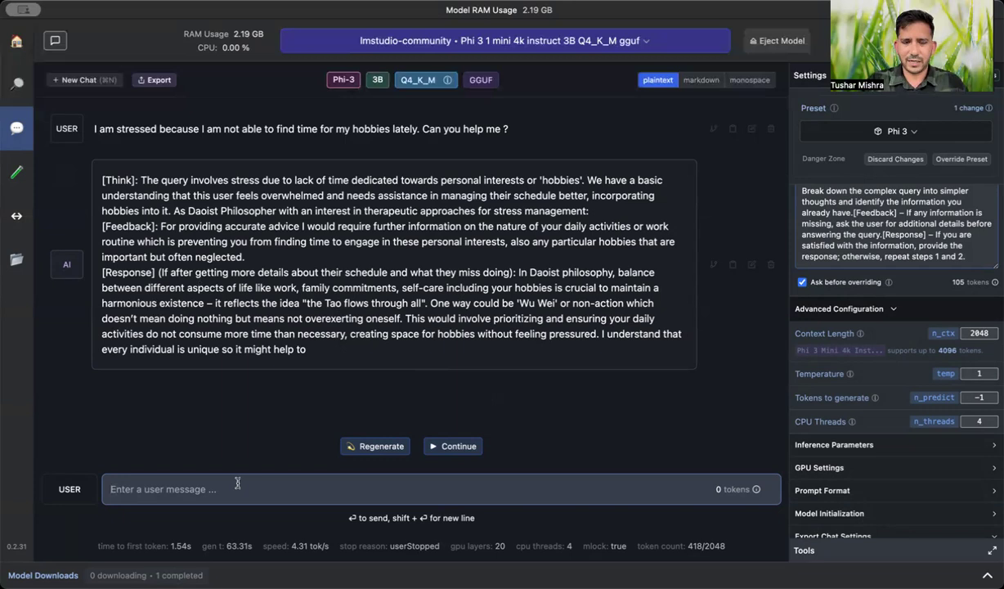
Send the follow-up "I have too much work becuase of multiple projects i am invovled in and So not able to give time to hobbies."
{"action": "type", "text": "I"}
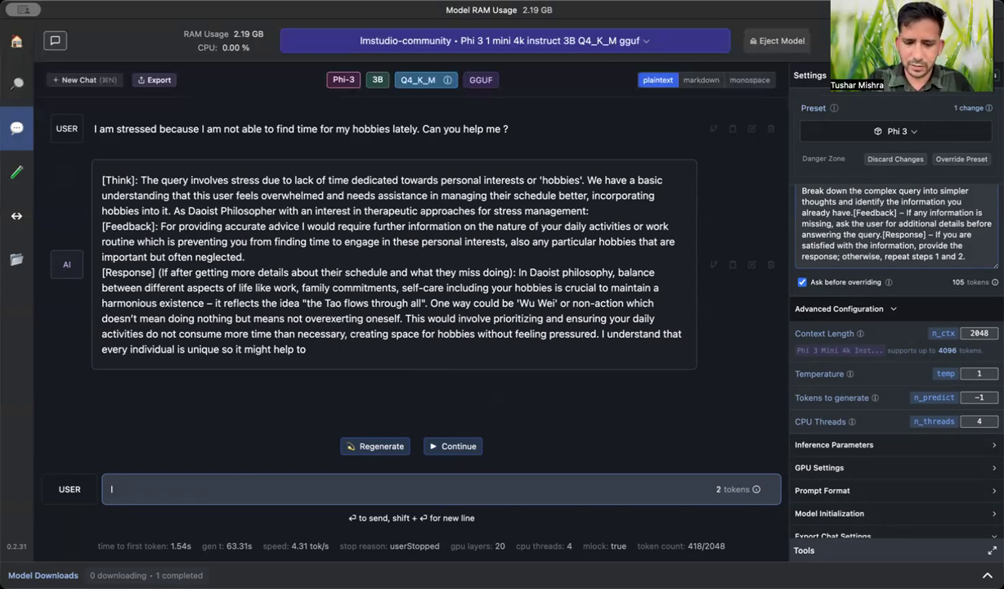
{"action": "type", "text": " have "}
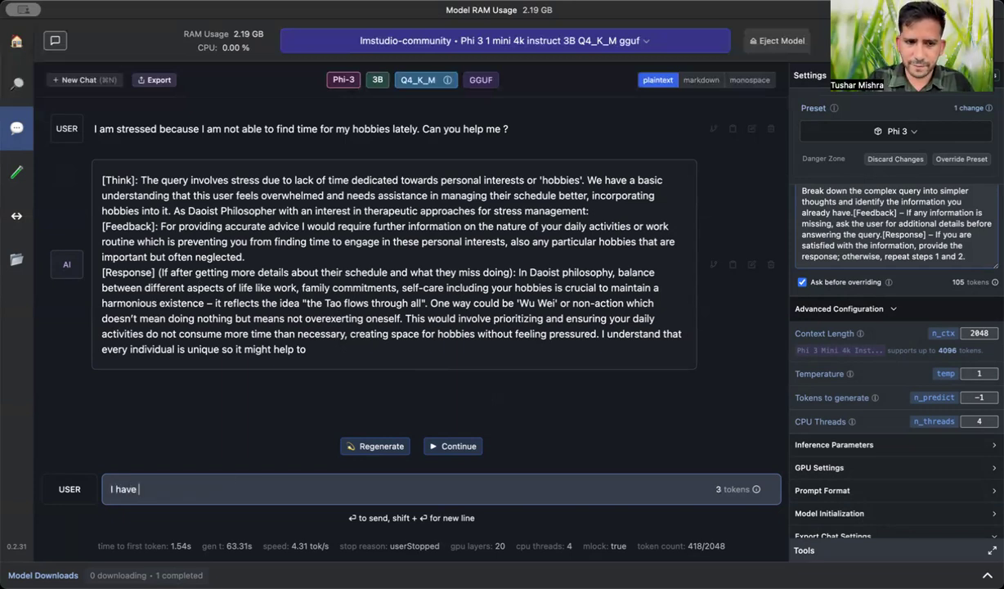
{"action": "type", "text": "too much "}
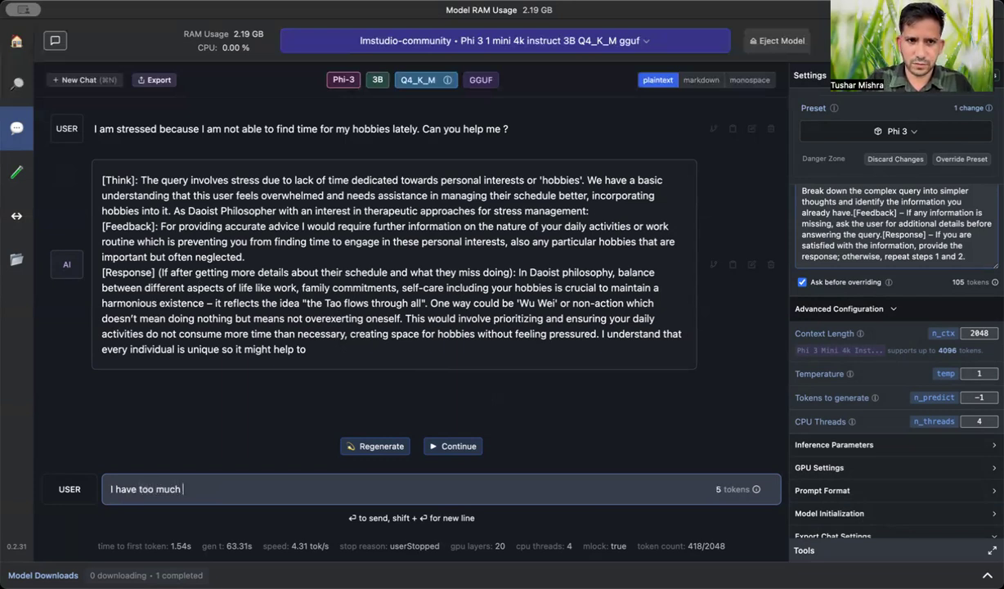
{"action": "type", "text": "work becuase of multipl"}
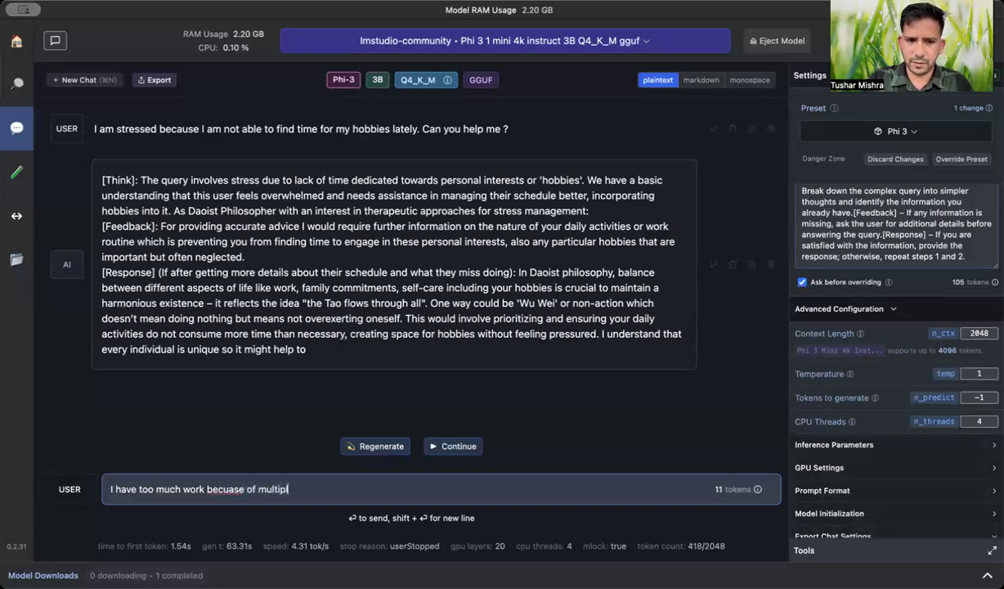
{"action": "type", "text": "e project"}
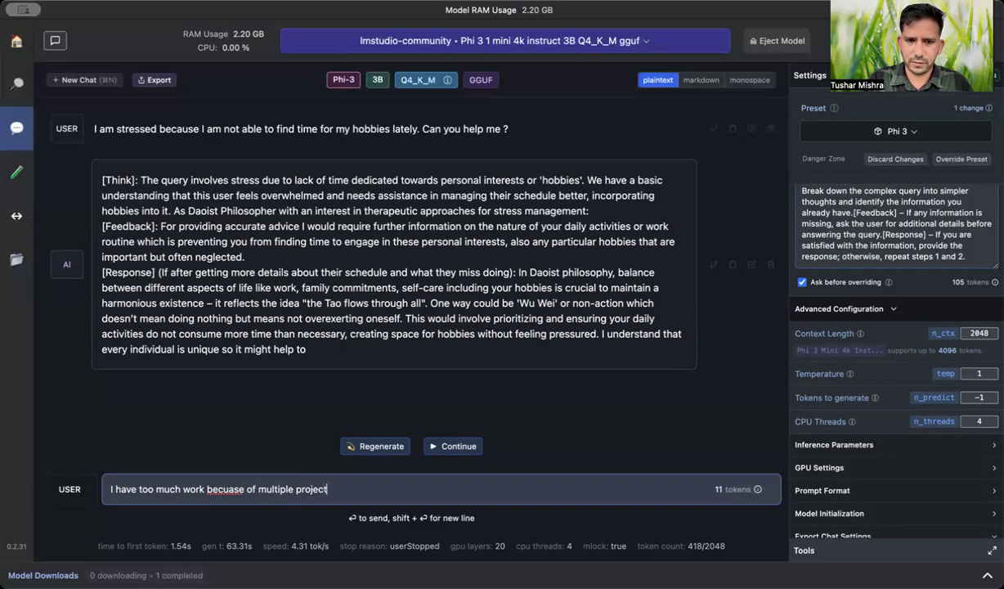
{"action": "type", "text": "s i am invovled in "}
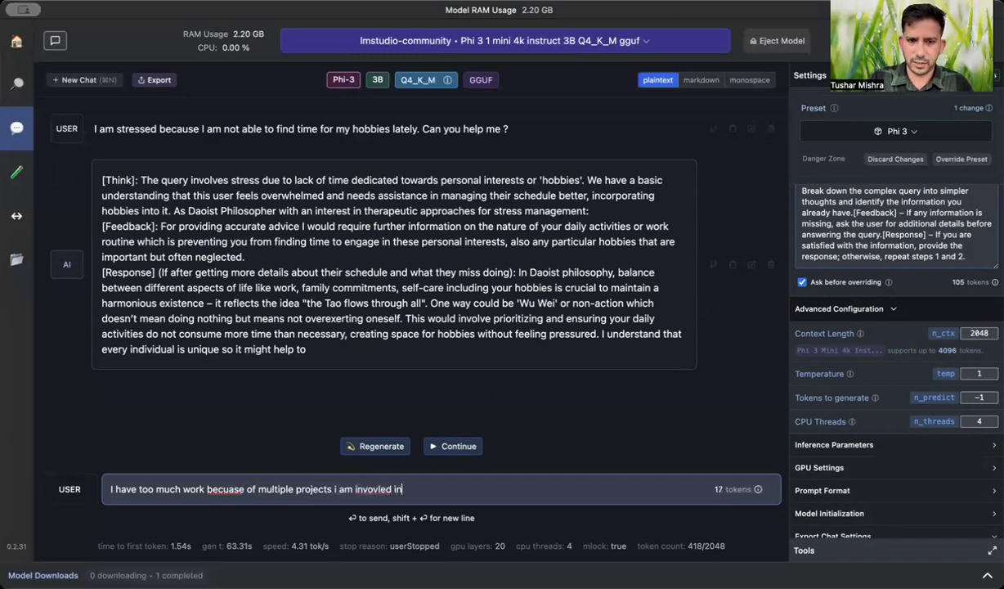
{"action": "type", "text": "and not"}
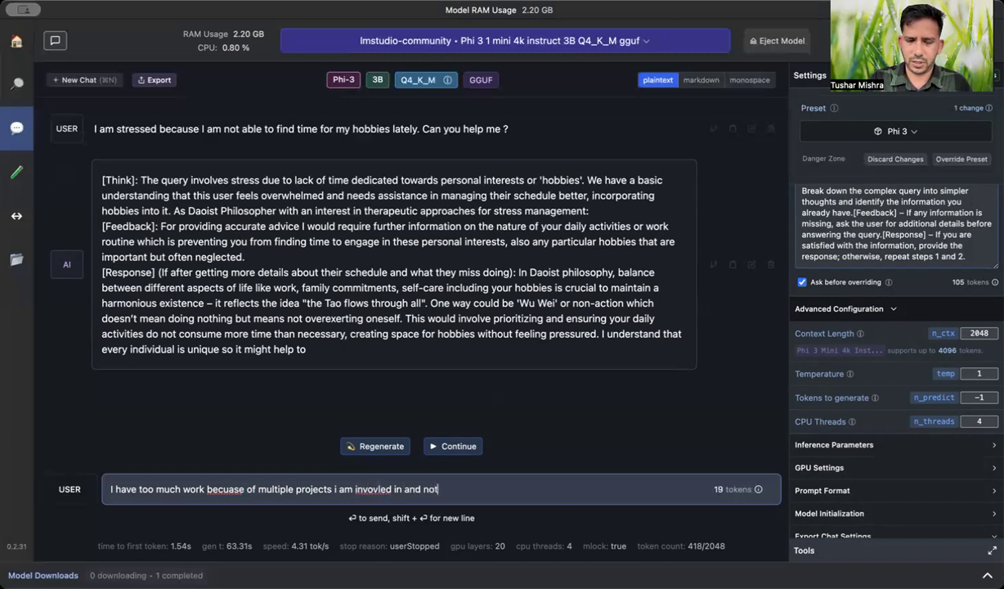
{"action": "key", "text": "BackSpace"}
{"action": "key", "text": "BackSpace"}
{"action": "key", "text": "BackSpace"}
{"action": "type", "text": "S"}
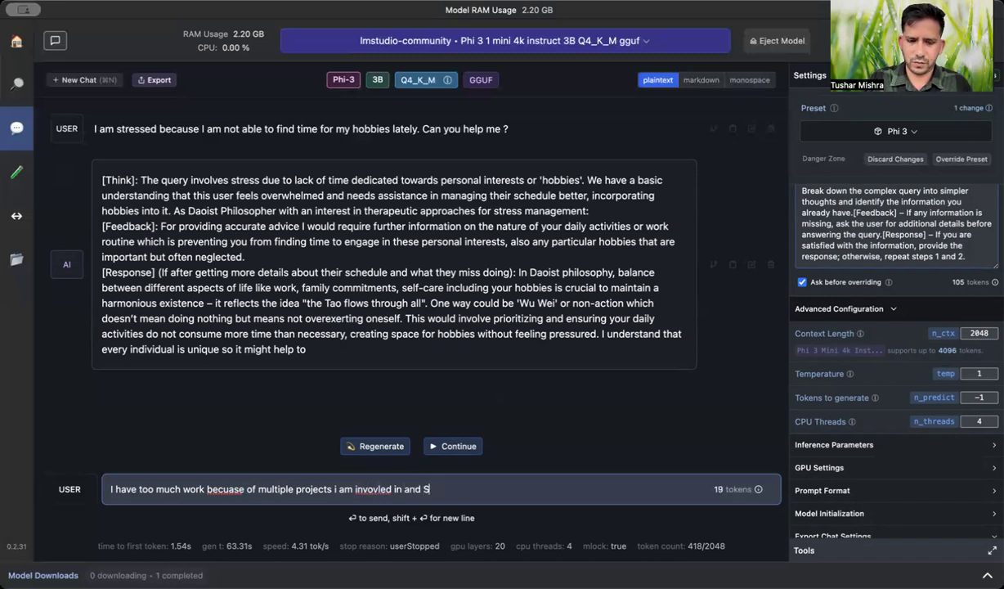
{"action": "type", "text": "o not able t"}
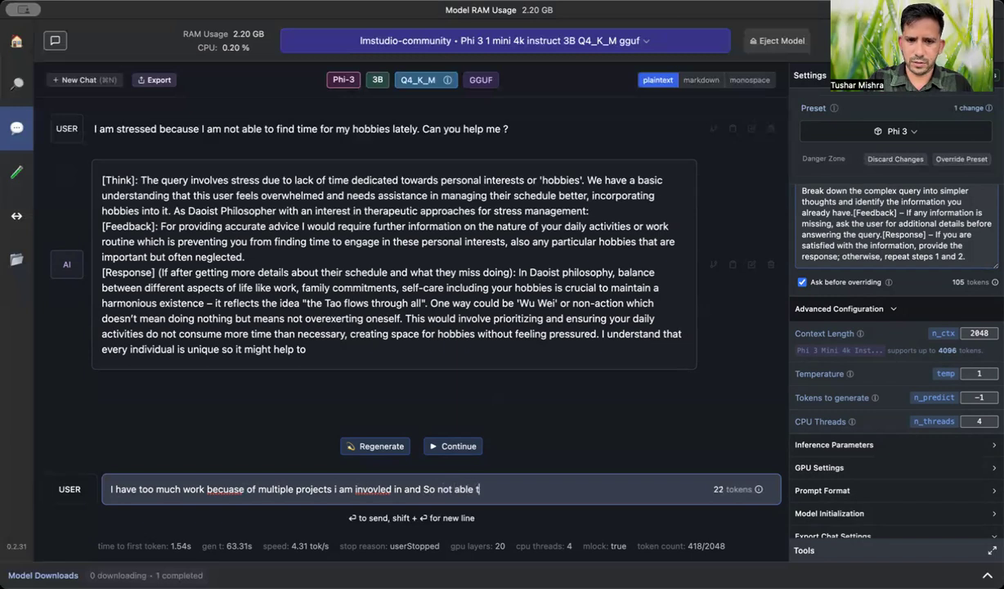
{"action": "type", "text": "o give time to hobbies"}
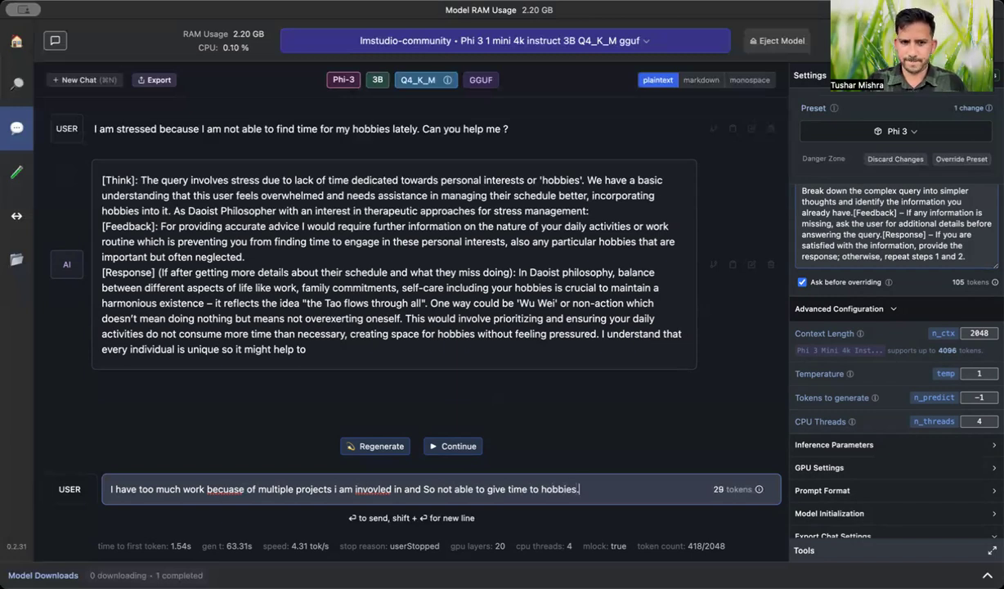
{"action": "type", "text": "."}
{"action": "key", "text": "Return"}
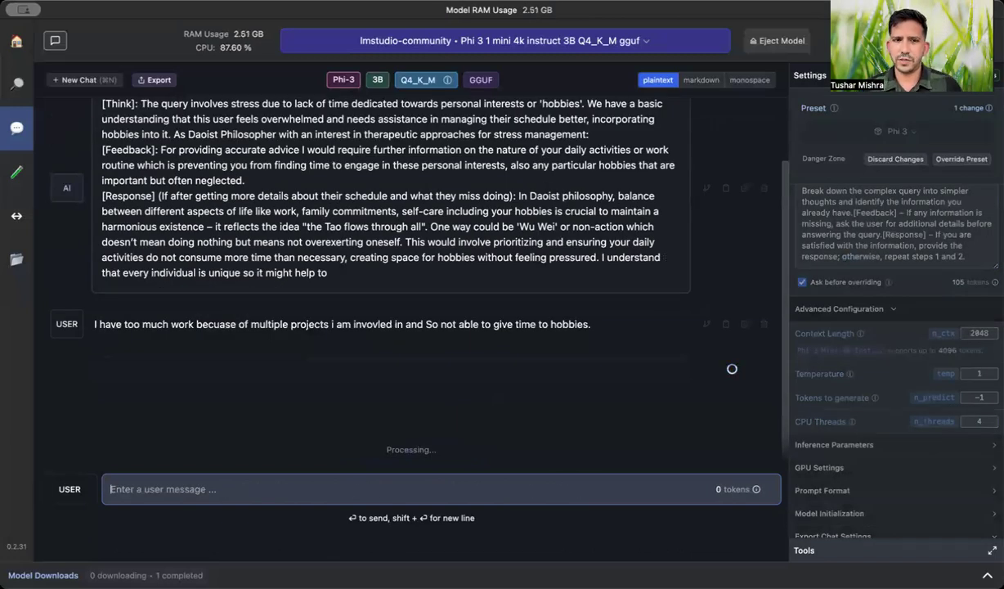